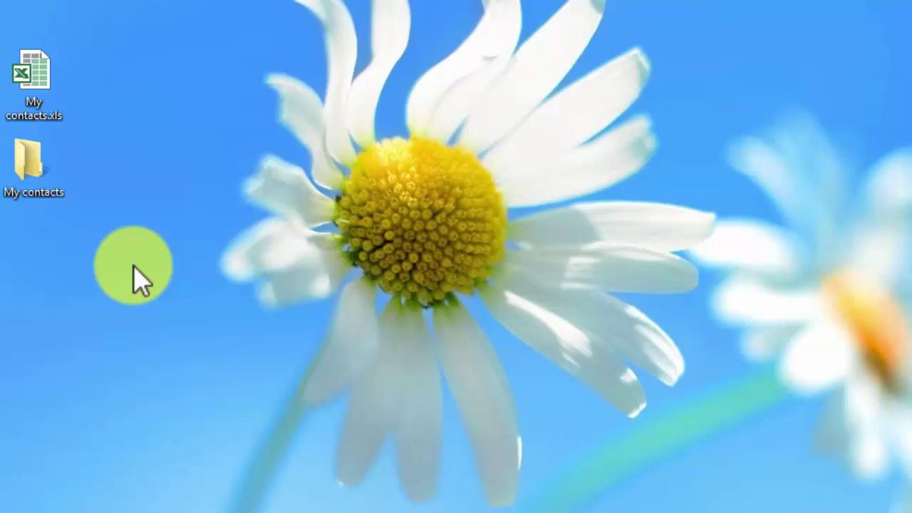
Open My contacts.xls in Excel and select the BusinessPhone column AF
click(133, 264)
click(52, 100)
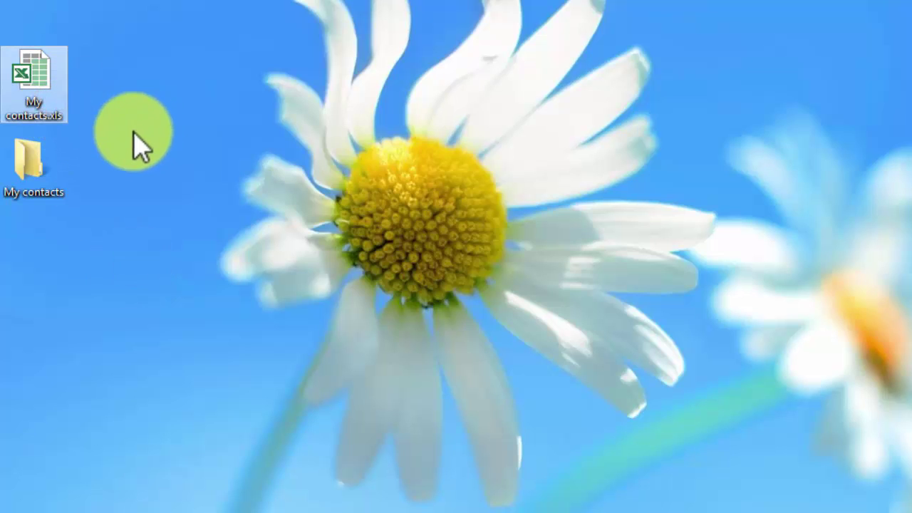
double_click(46, 115)
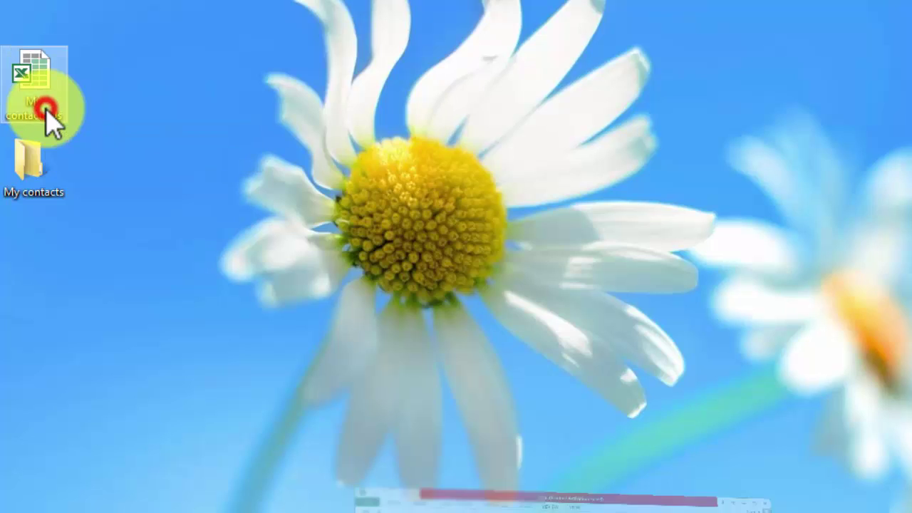
click(606, 499)
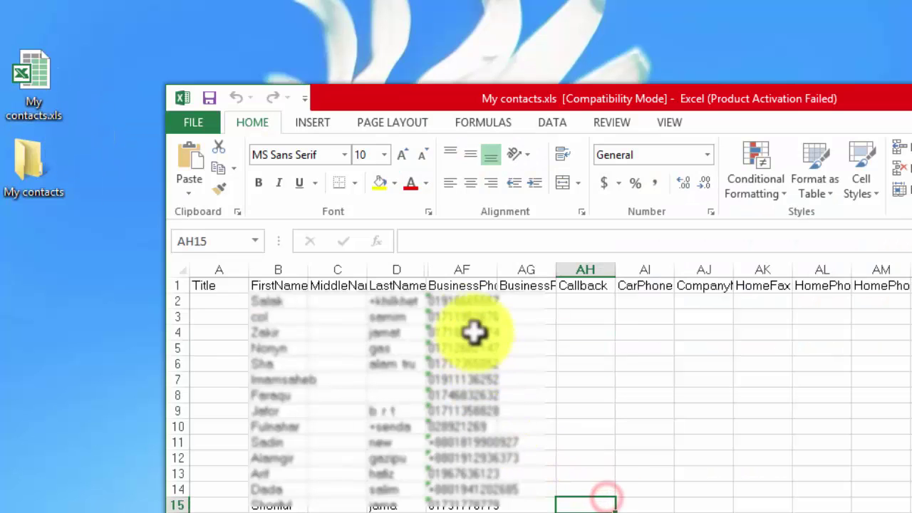
click(285, 287)
click(384, 285)
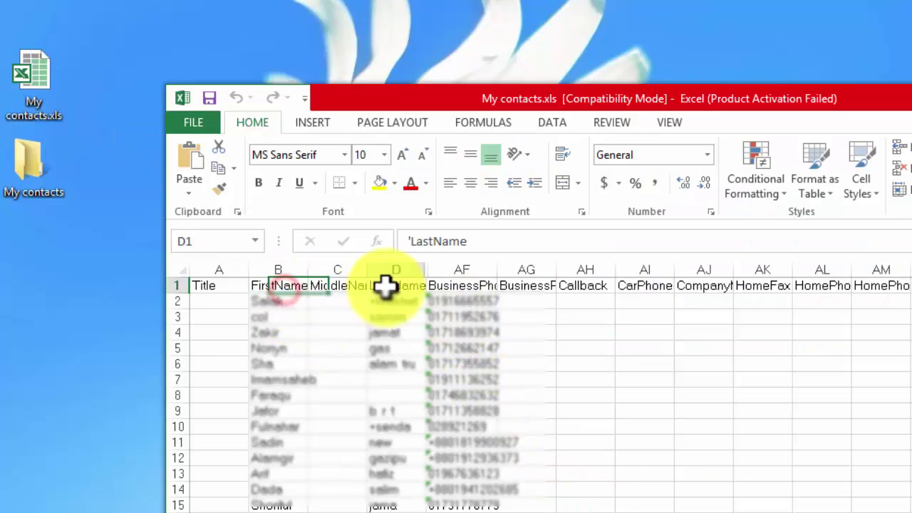
click(456, 269)
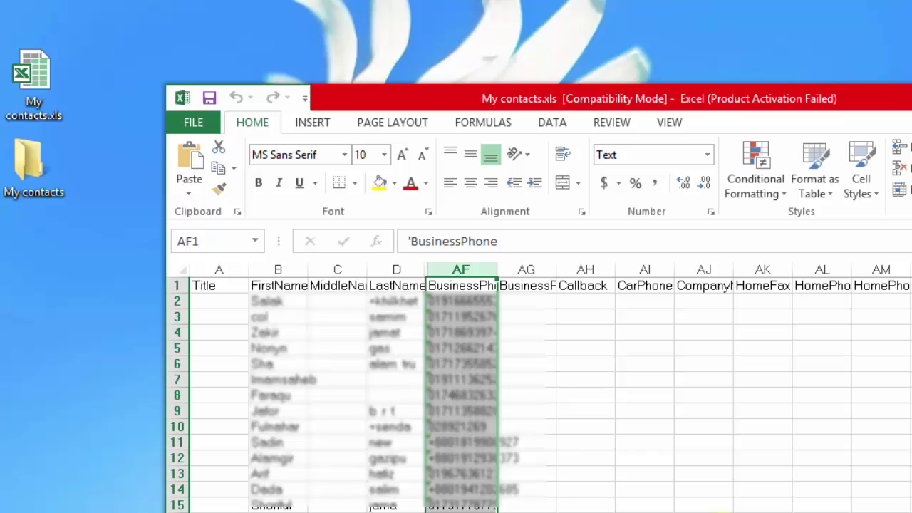
Save the sheet to the Desktop as My contacts.csv in CSV (Comma delimited) format, keeping that format
click(195, 124)
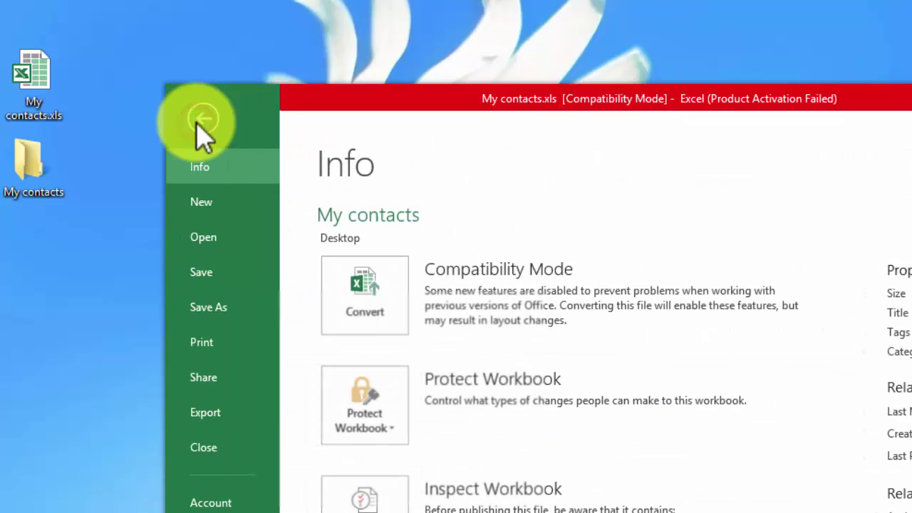
click(229, 310)
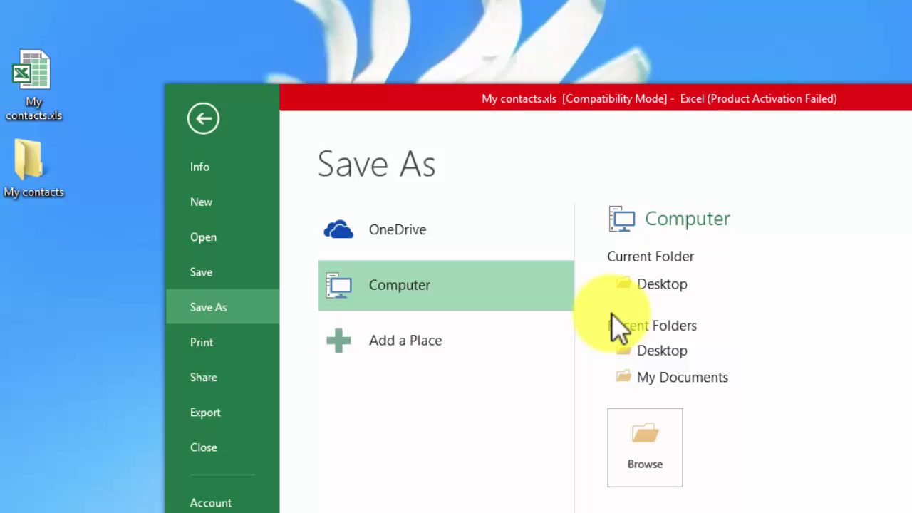
click(677, 289)
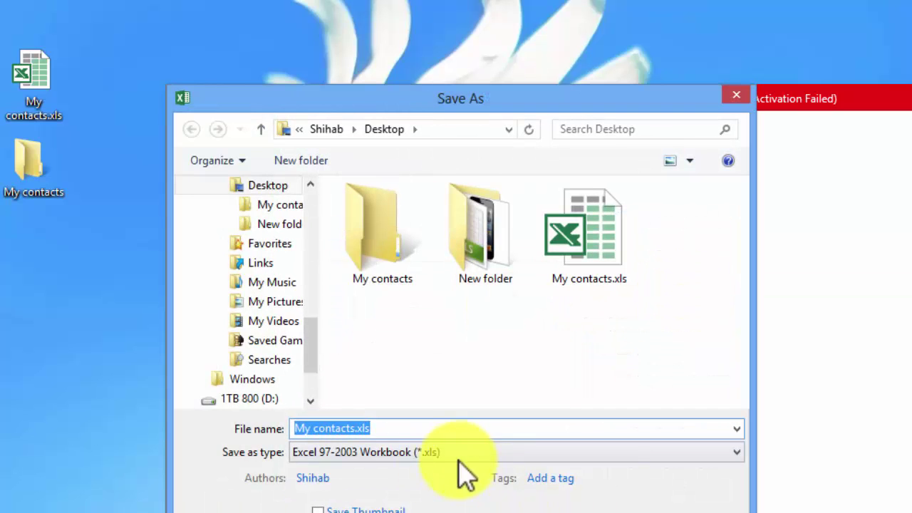
click(459, 456)
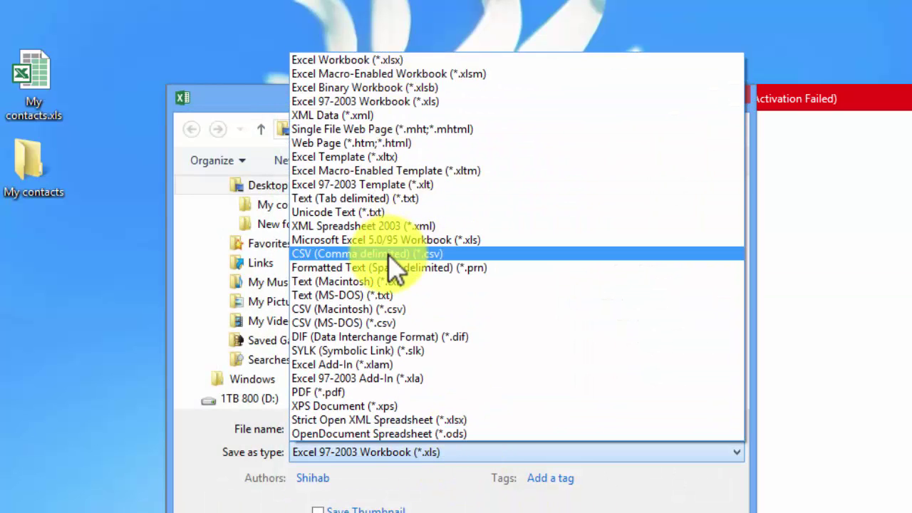
click(388, 255)
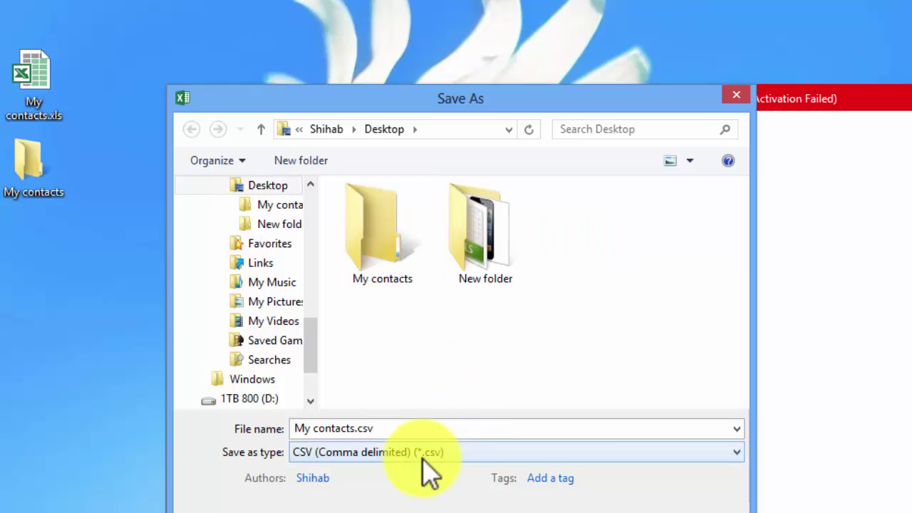
click(528, 473)
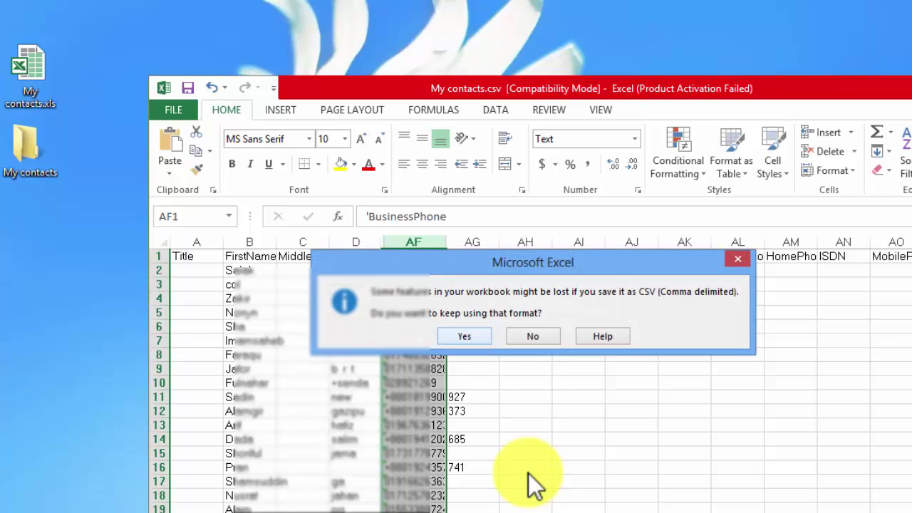
click(462, 334)
click(616, 478)
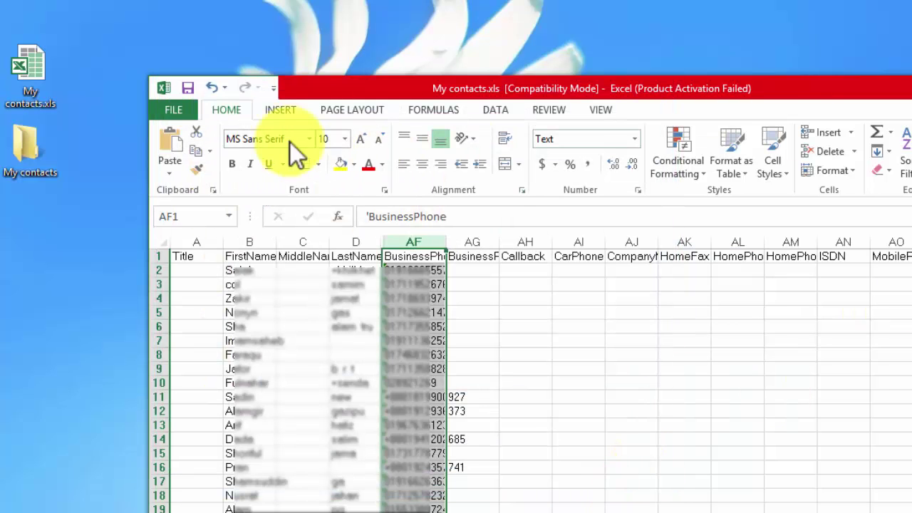
Close the workbook without saving, quit Excel, and check My contacts.csv and My contacts.xls on the desktop
click(183, 111)
click(206, 399)
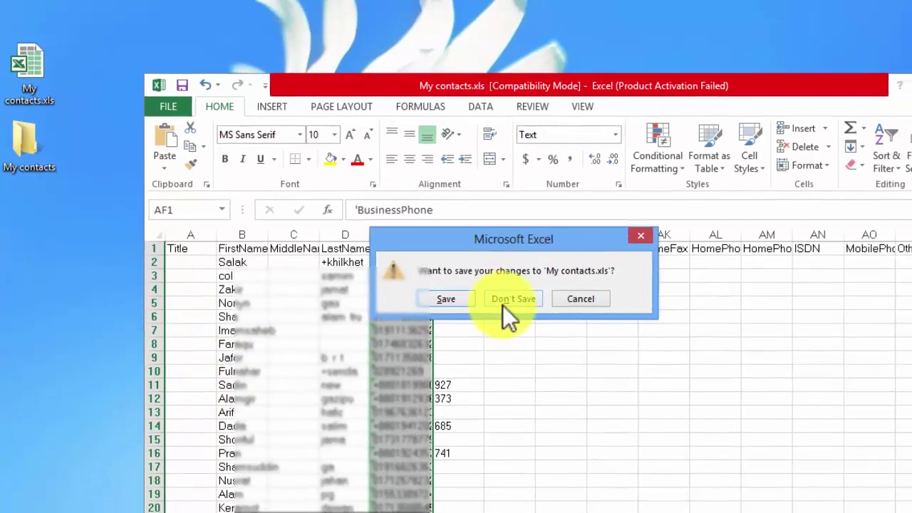
click(506, 303)
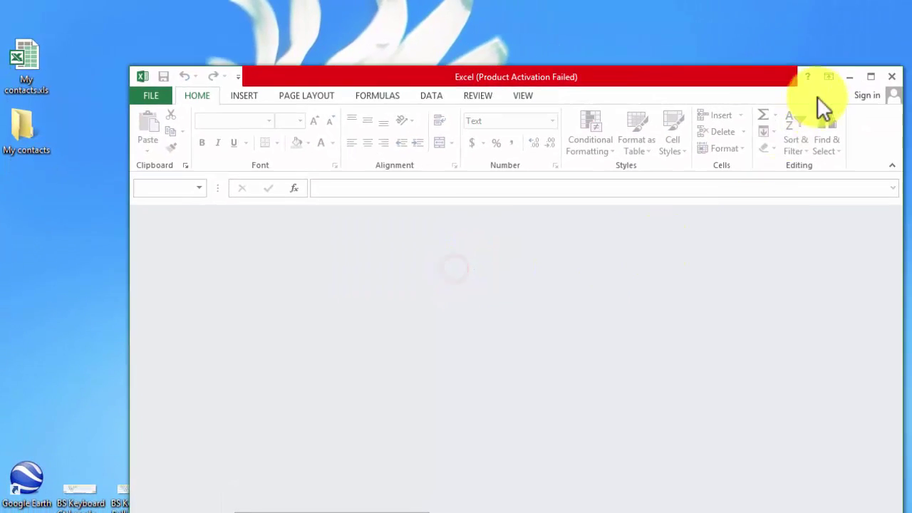
click(846, 77)
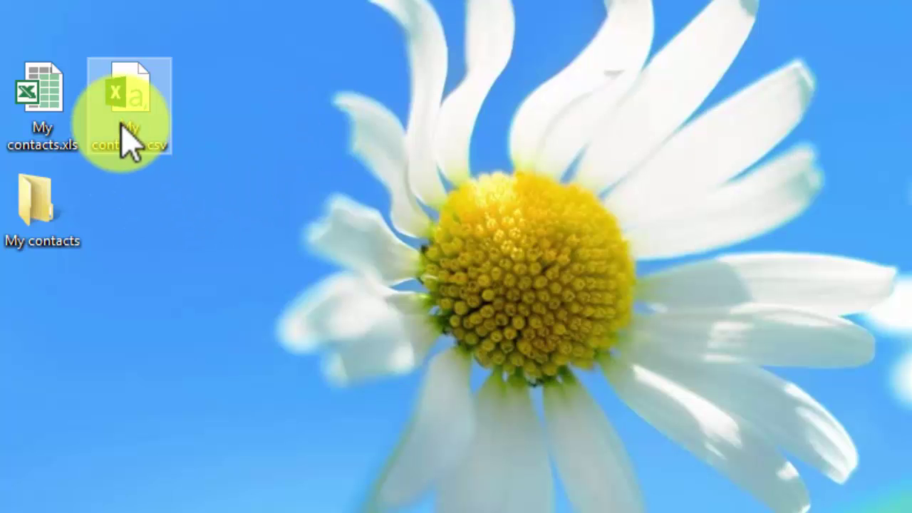
click(121, 125)
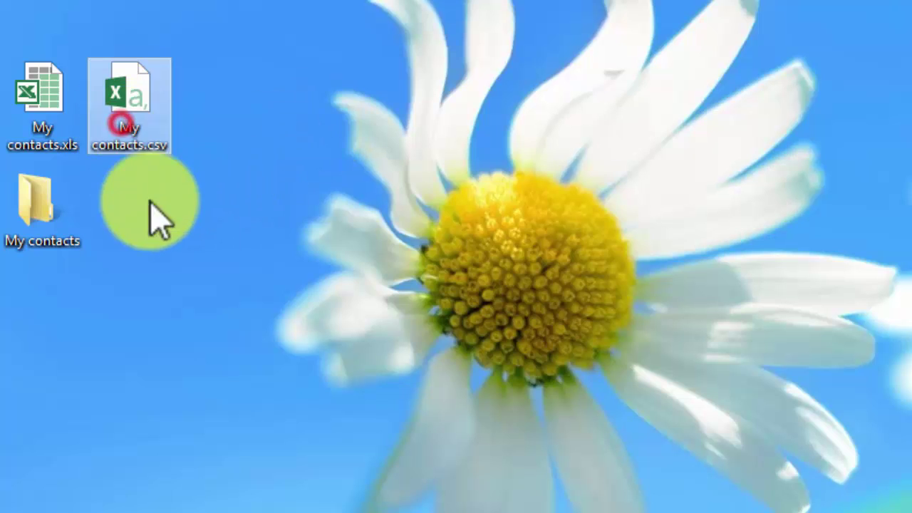
click(49, 135)
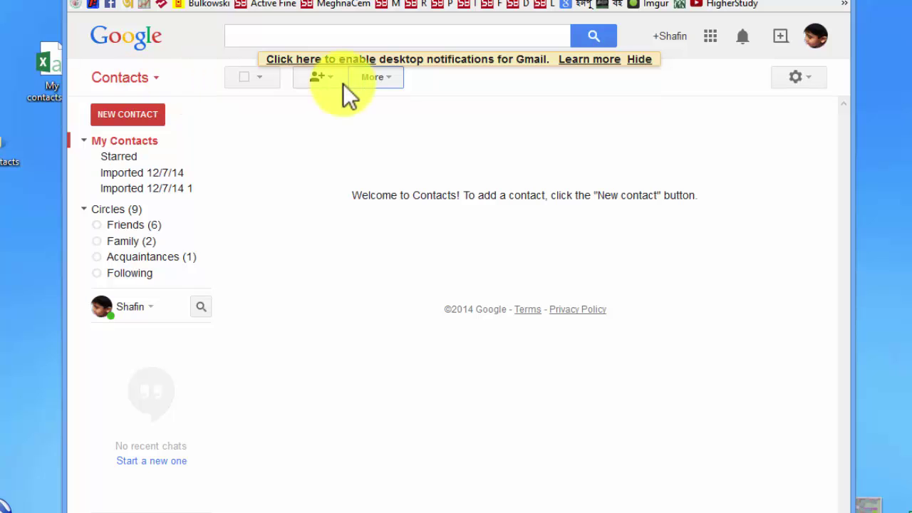
Upload My contacts.csv through More > Import to create a new Imported group
click(384, 81)
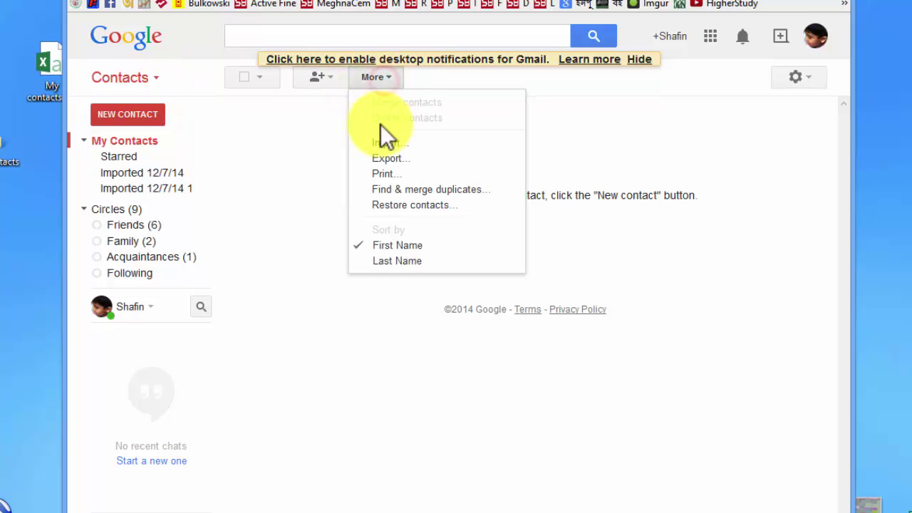
click(421, 148)
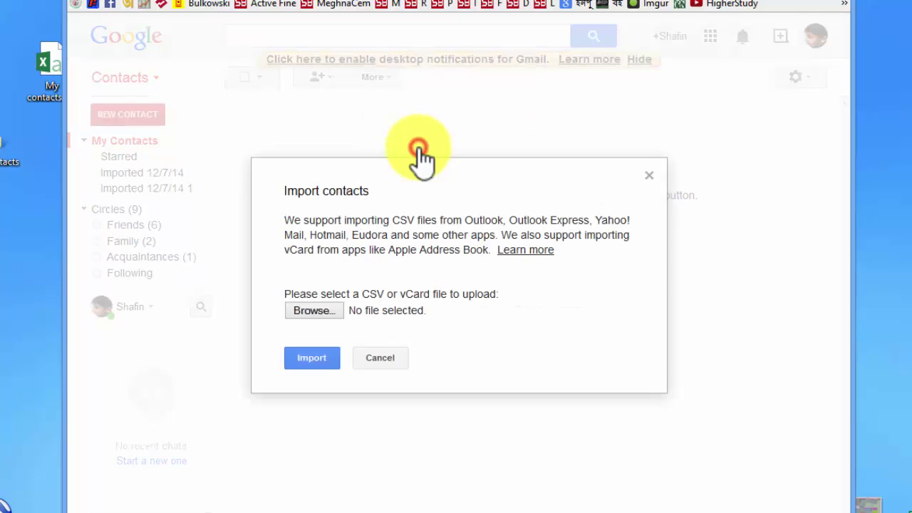
click(306, 311)
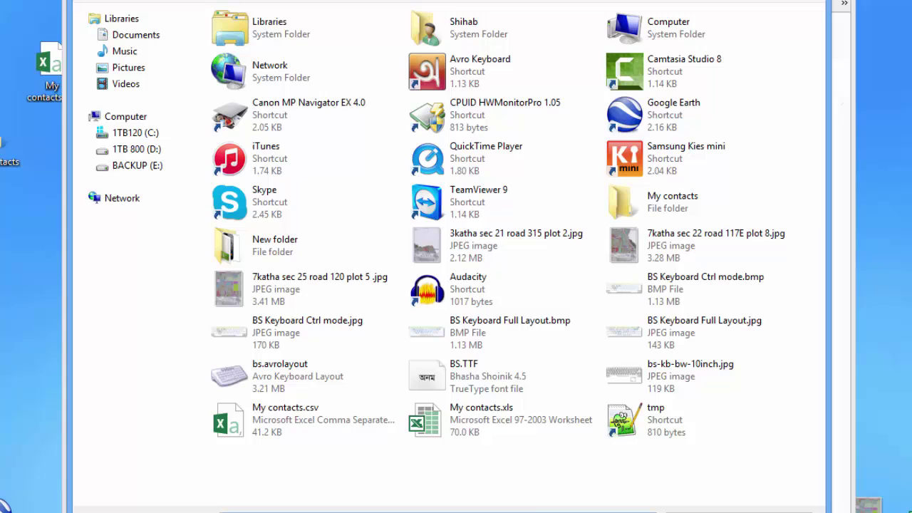
click(279, 428)
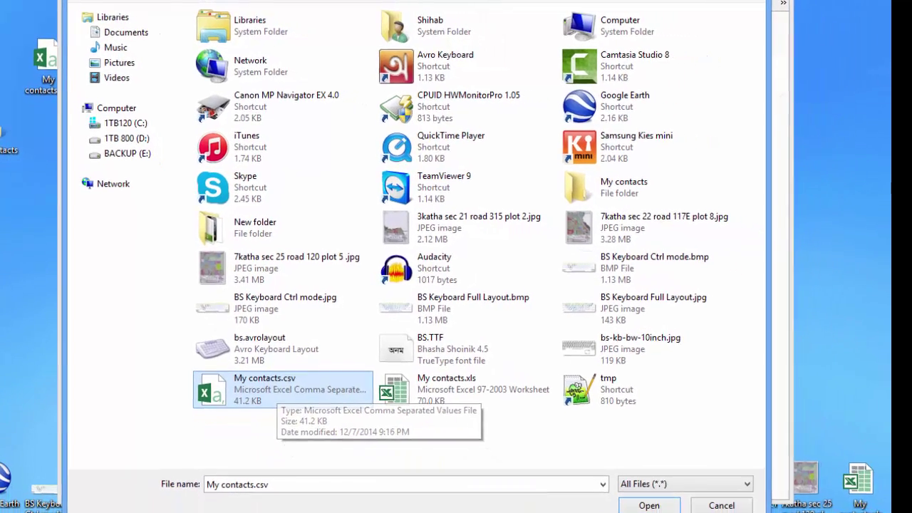
click(649, 503)
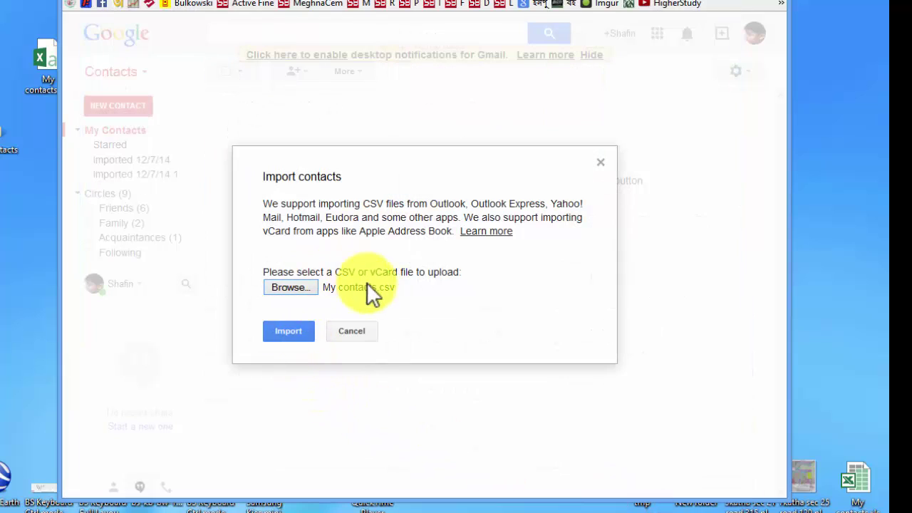
click(285, 332)
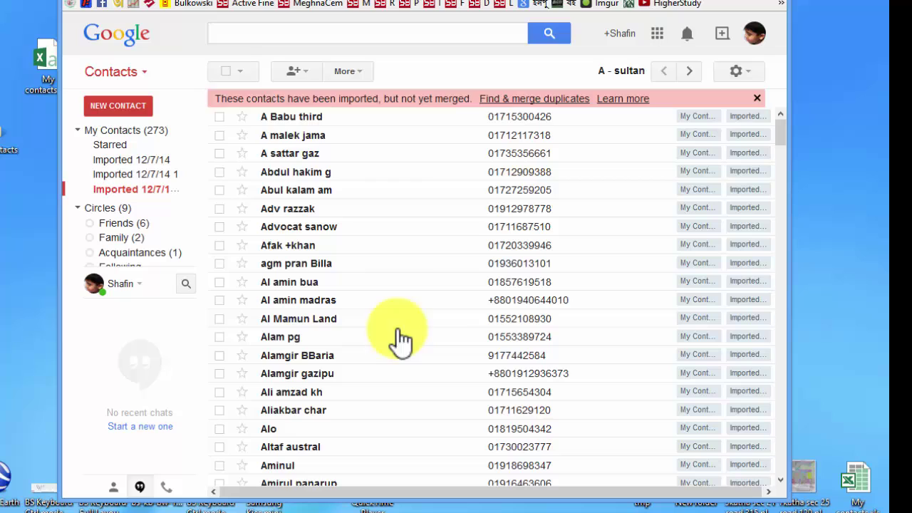
Select all 250 imported contacts and bring up the Export contacts dialog
click(225, 72)
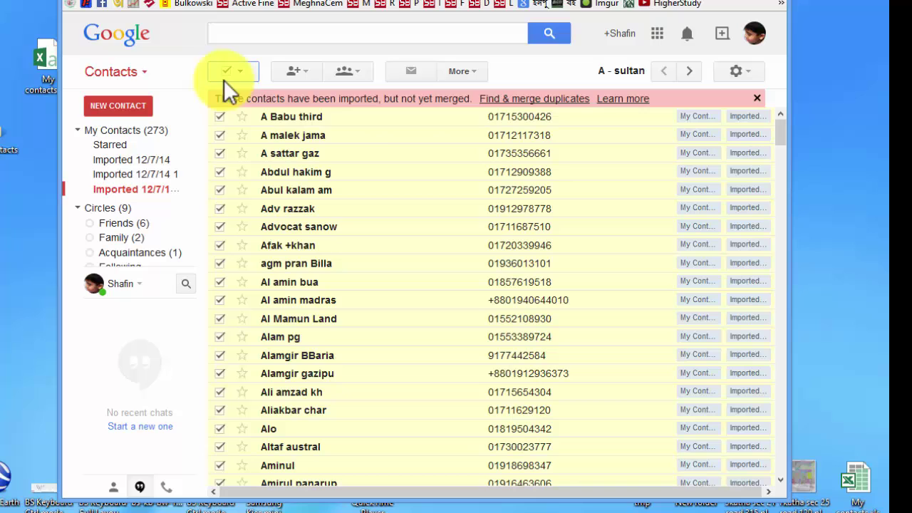
click(469, 71)
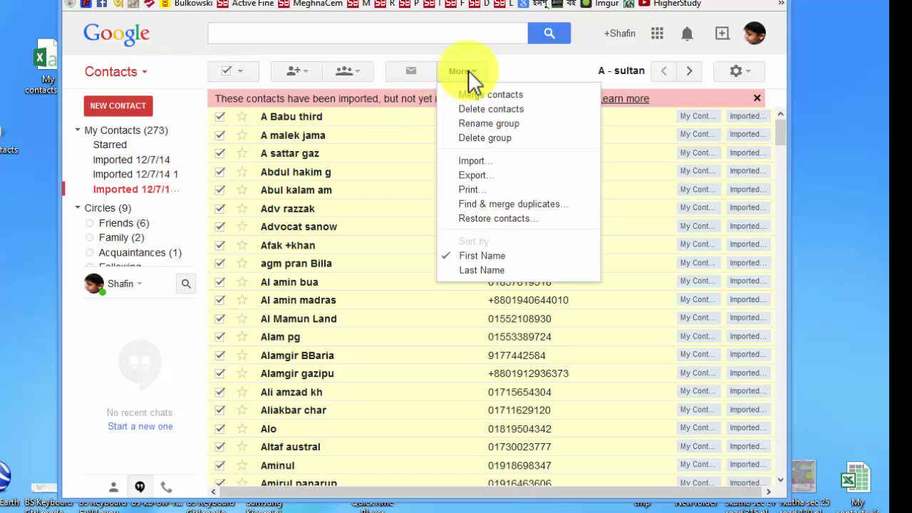
click(490, 178)
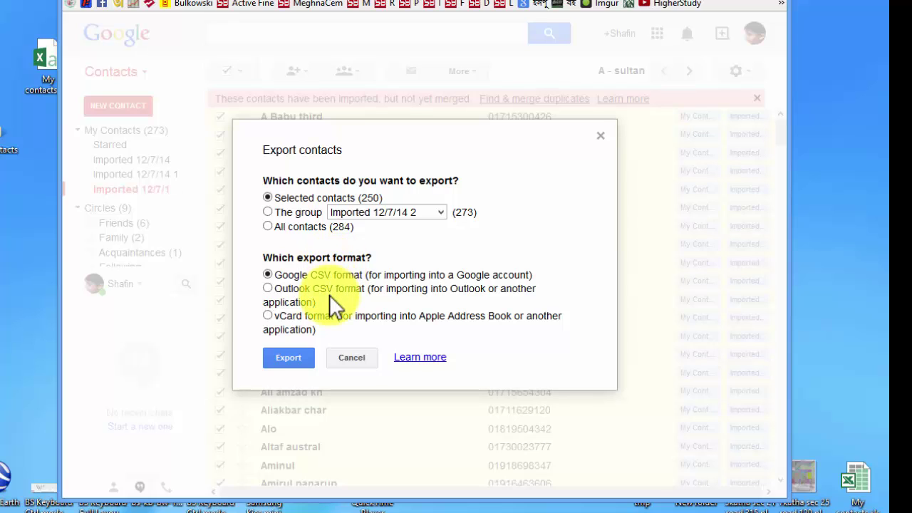
Export the selected contacts in vCard format and save contacts.vcf to the desktop
click(268, 316)
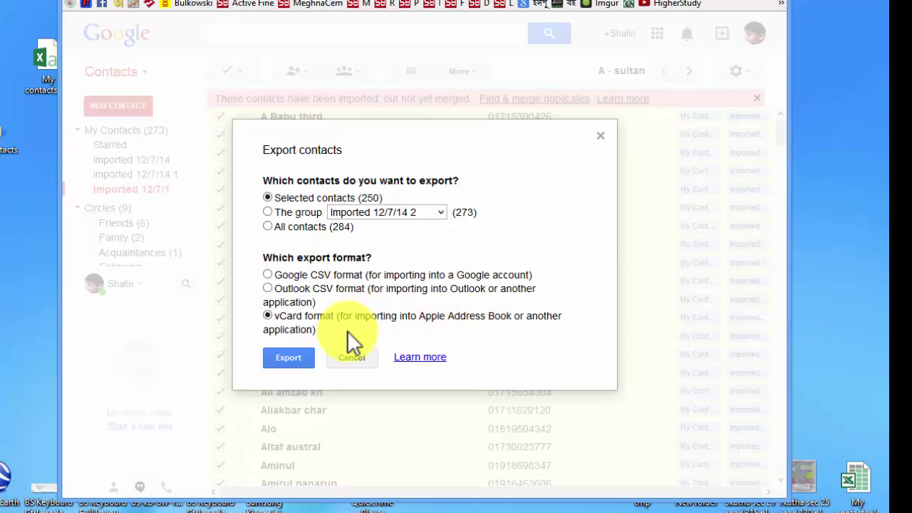
click(314, 354)
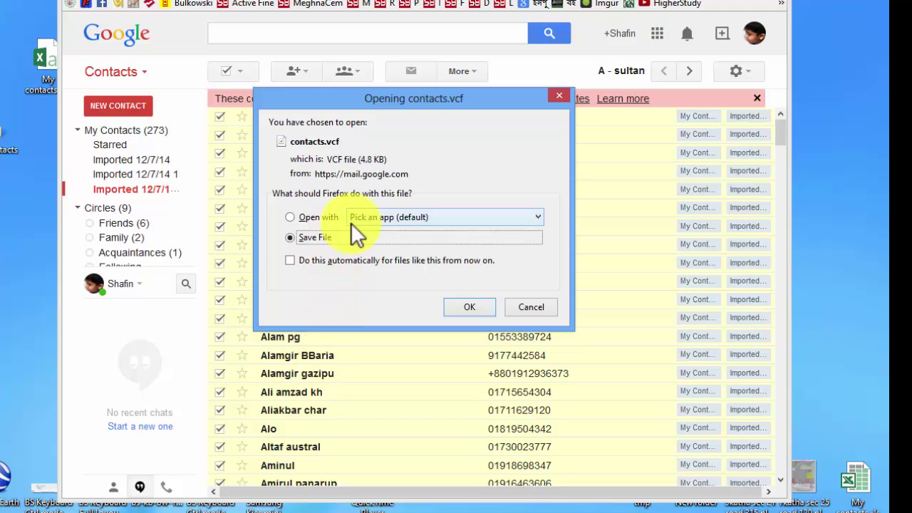
click(454, 306)
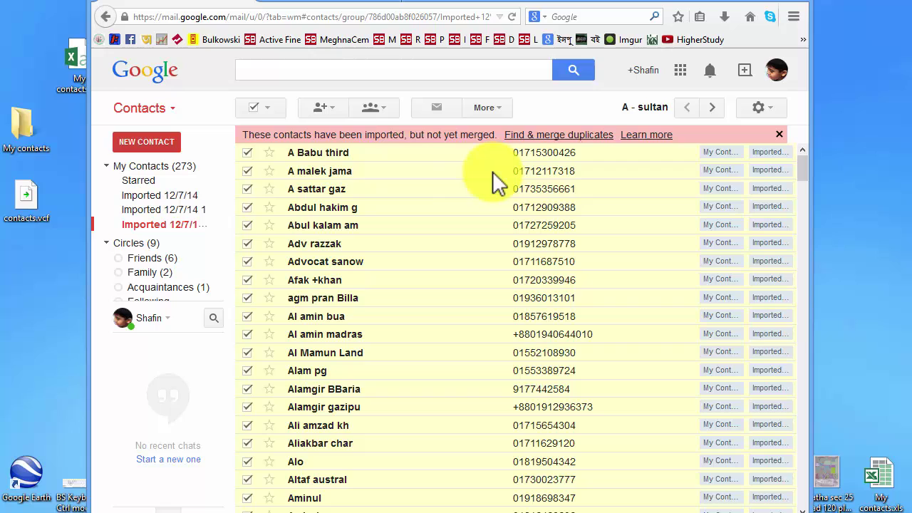
click(29, 211)
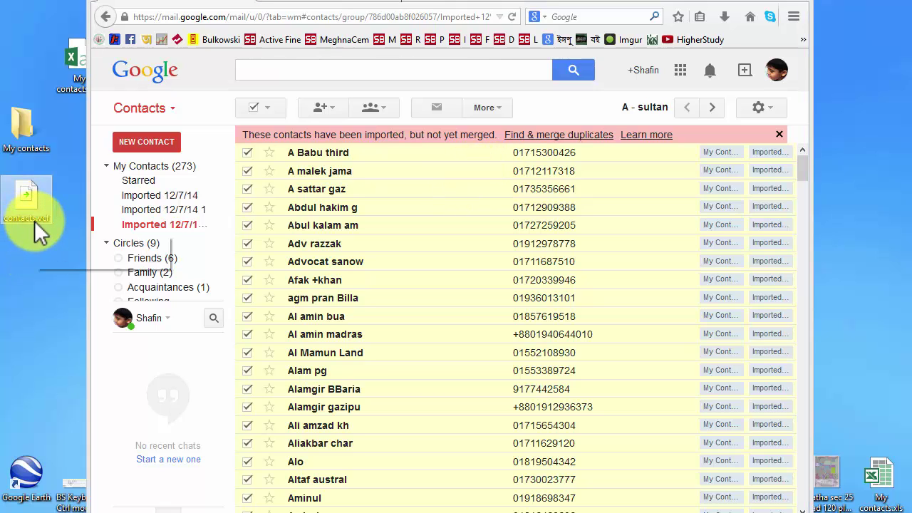
mouse_move(27, 202)
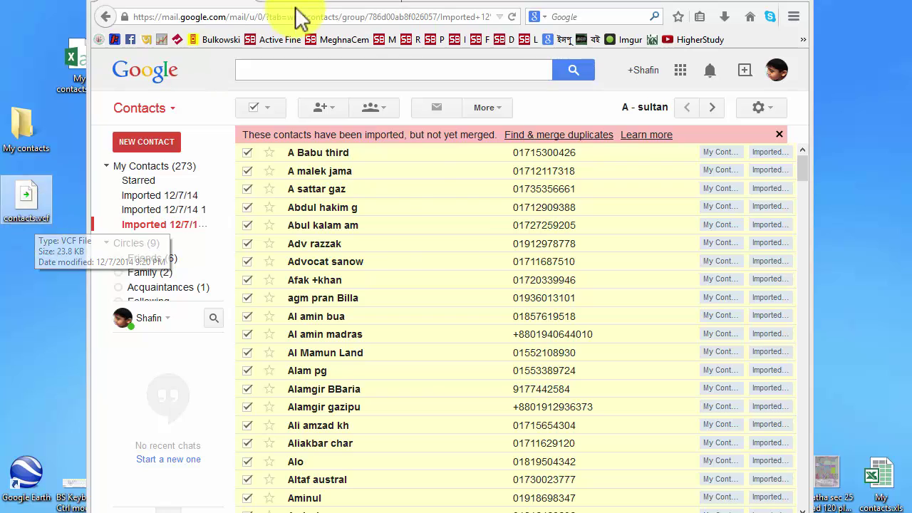
Switch to the iCloud sign-in tab and select the Password field
click(295, 5)
click(375, 323)
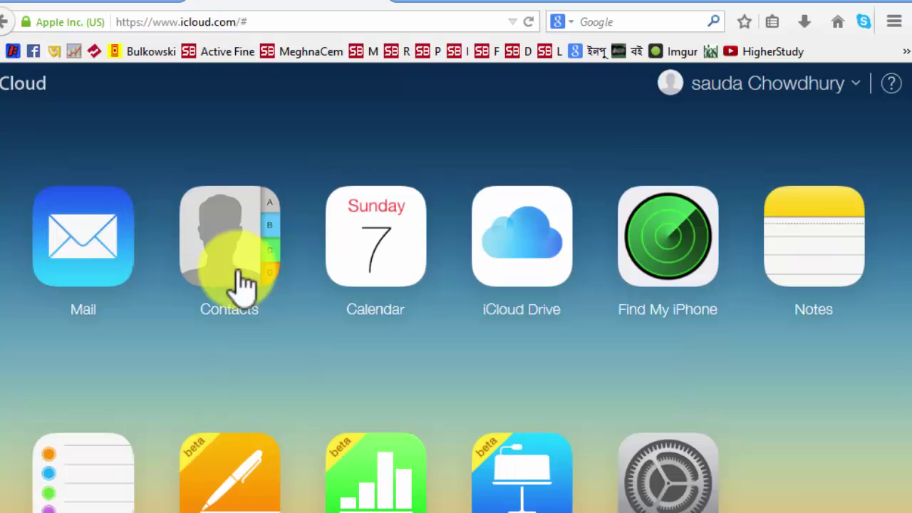
Open iCloud Contacts and import contacts.vcf via the gear menu's Import vCard option
click(243, 283)
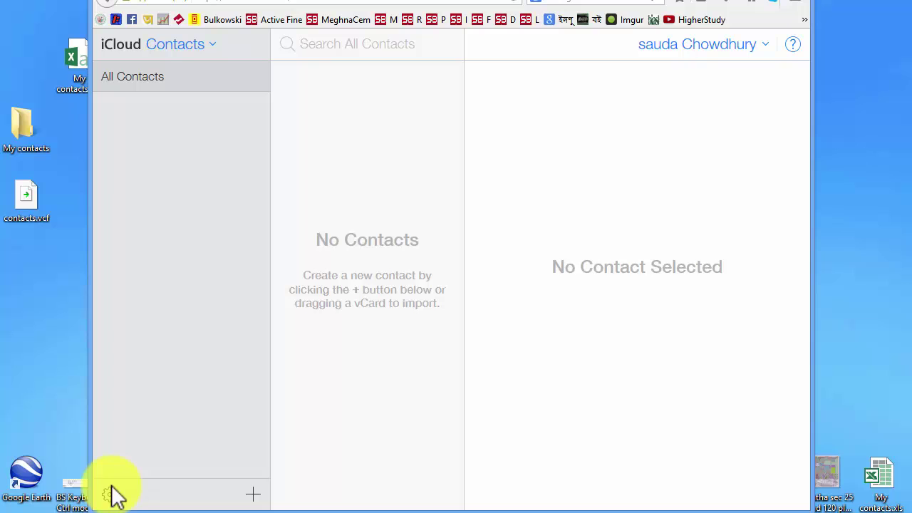
click(110, 490)
click(162, 430)
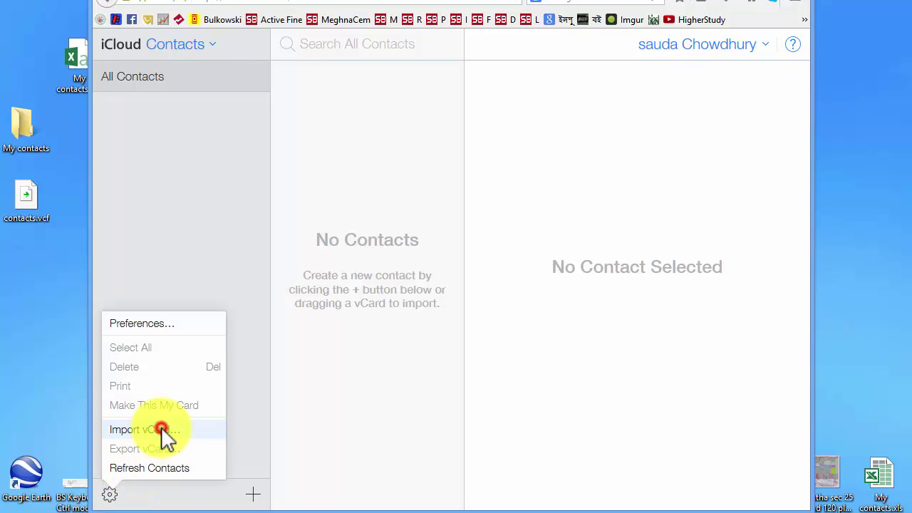
click(285, 412)
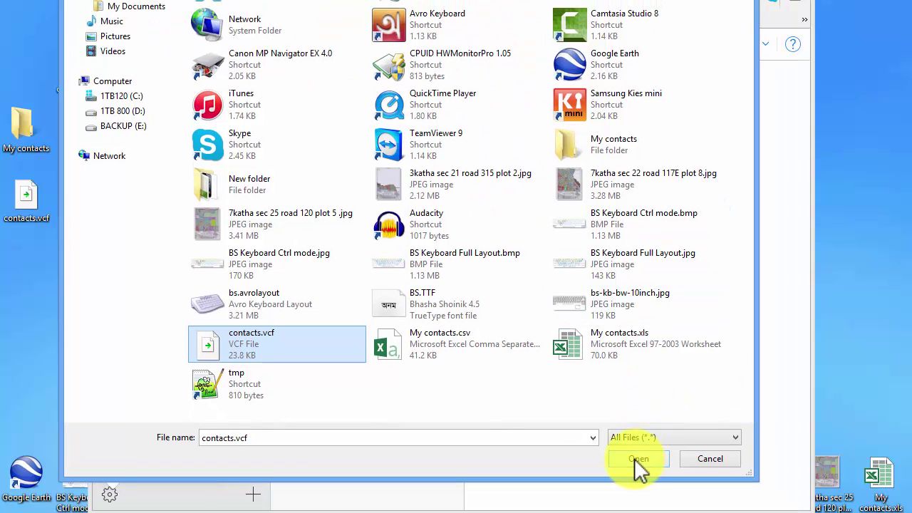
click(637, 460)
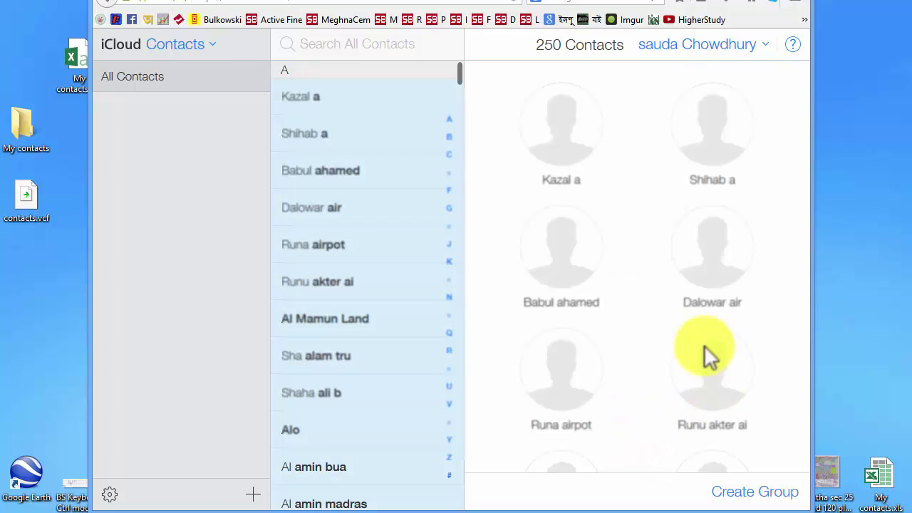
drag(461, 68, 470, 165)
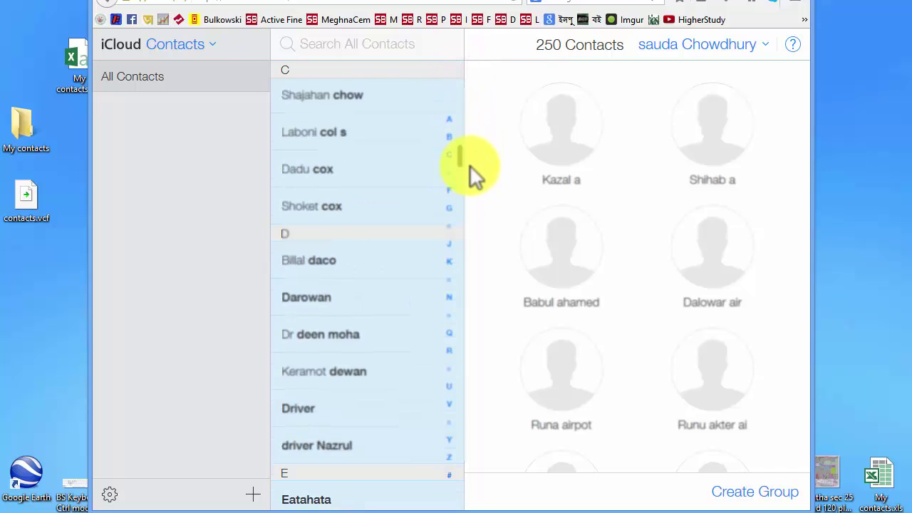
click(462, 433)
click(457, 92)
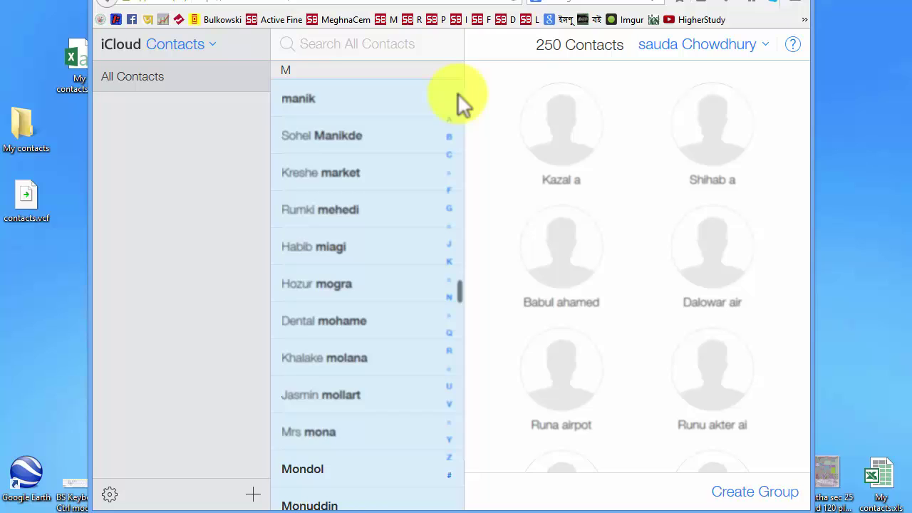